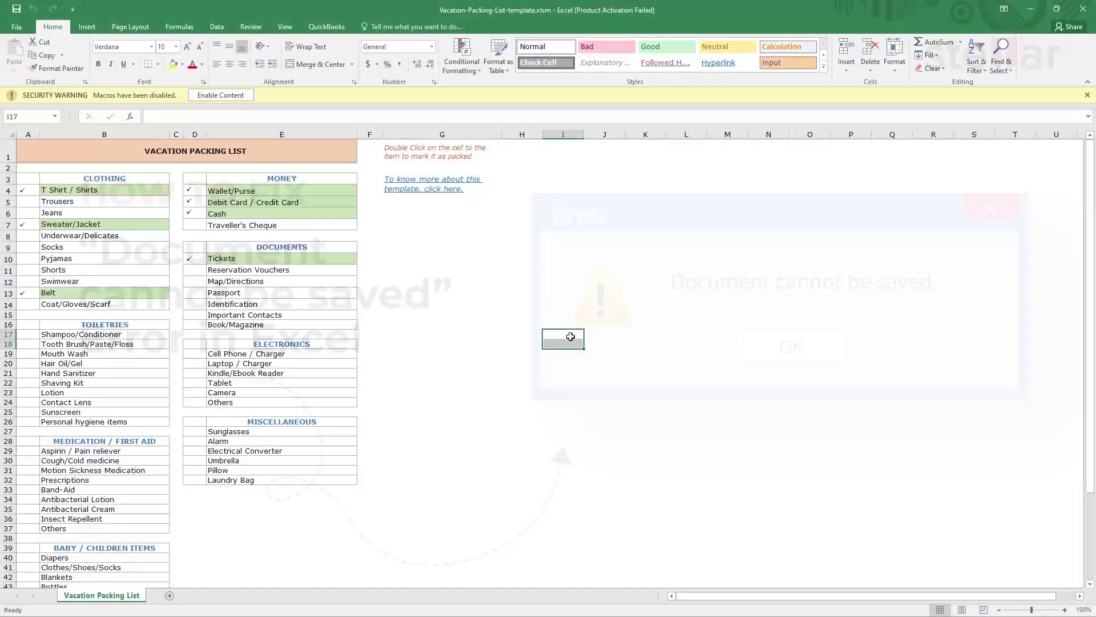
- Try saving the vacation packing list workbook, which triggers the 'Document not saved.' error
left_click(18, 28)
left_click(30, 122)
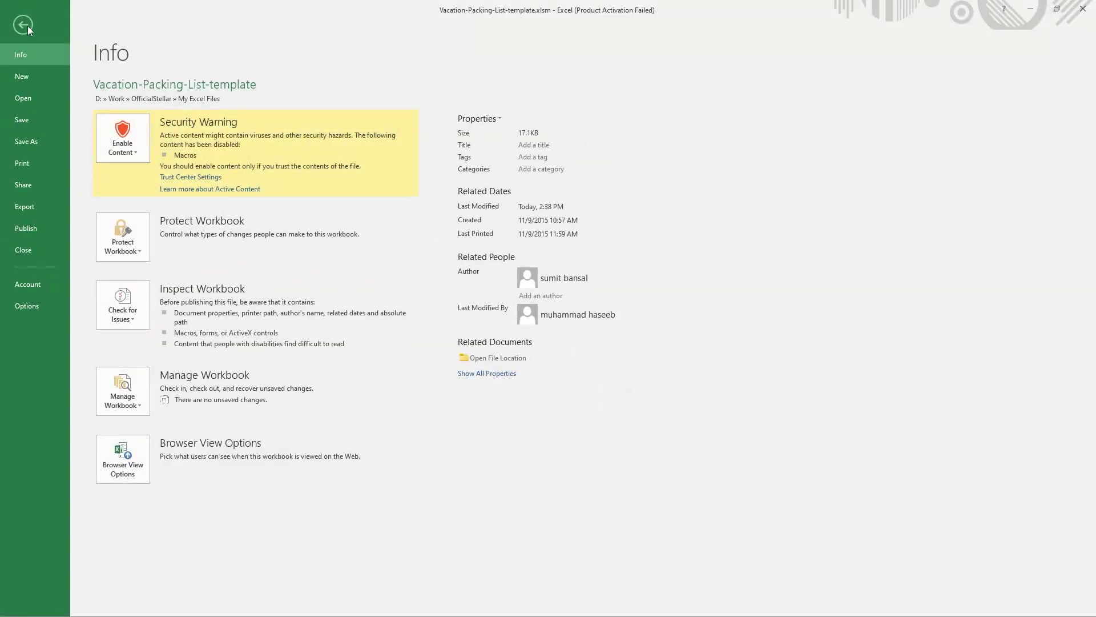
- Save a copy of the packing list into My Excel Files under a new name
left_click(33, 142)
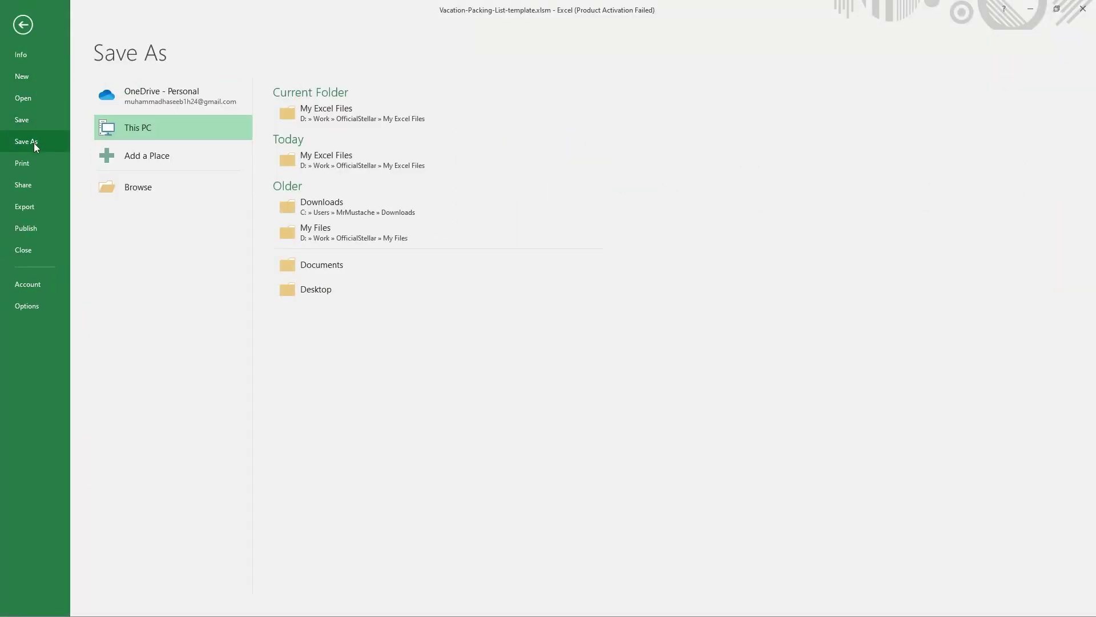
left_click(305, 161)
type("Method 1")
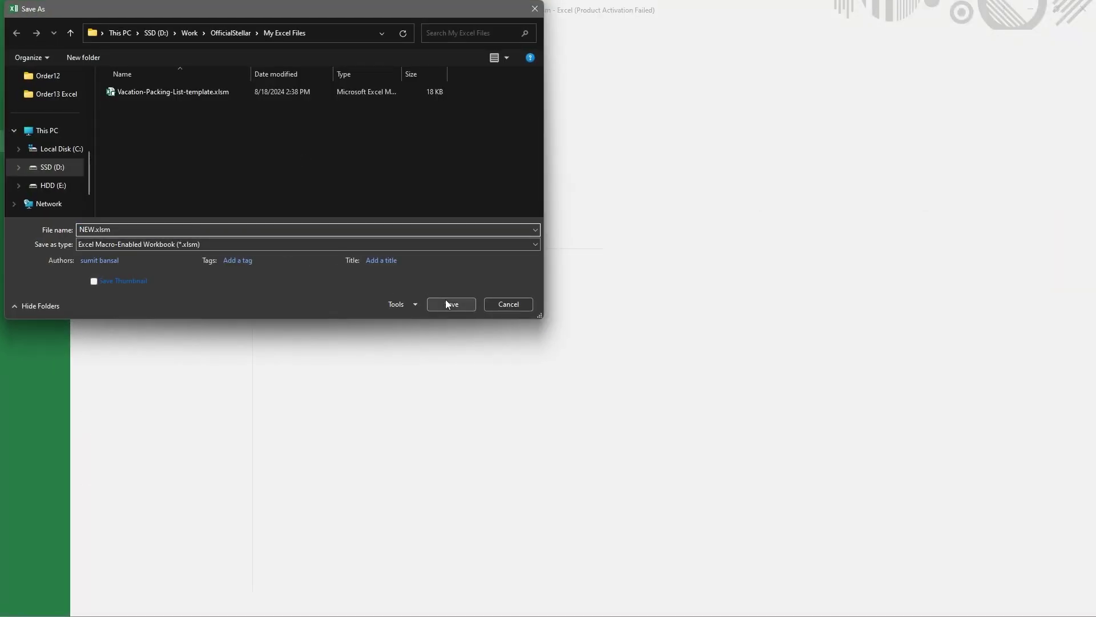
left_click(445, 299)
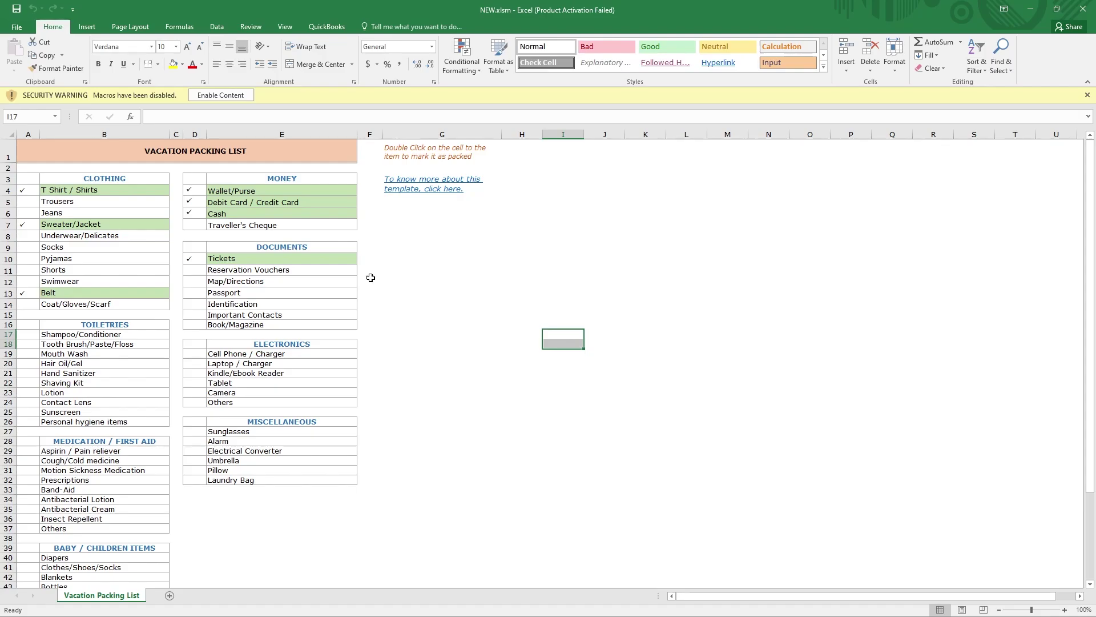
- Save the workbook again, this time onto the HDD (E:) drive
left_click(17, 27)
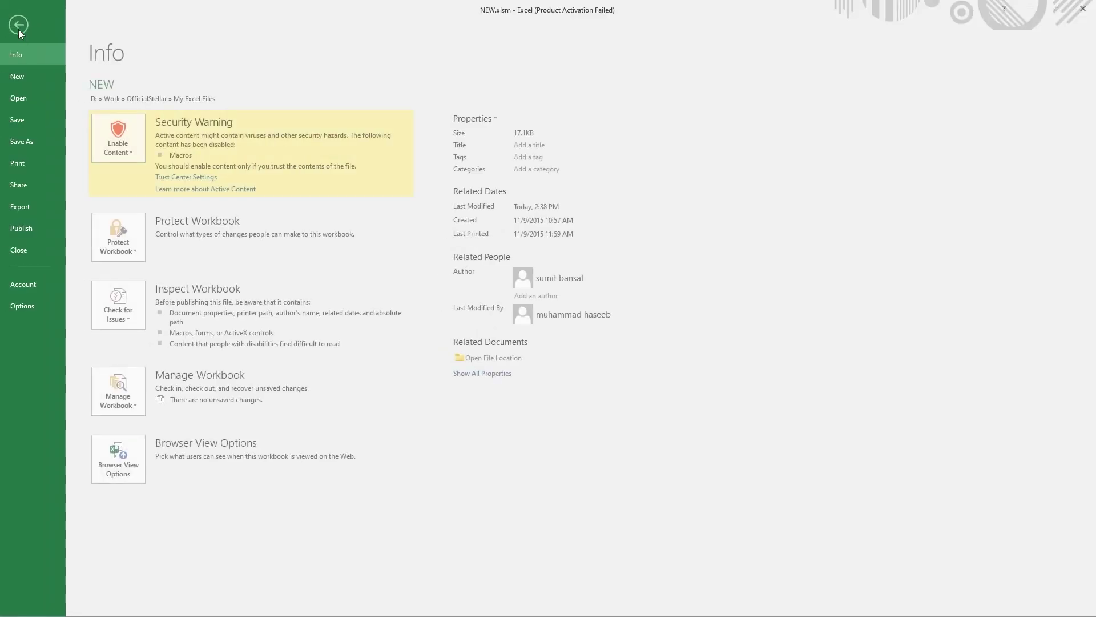
left_click(27, 144)
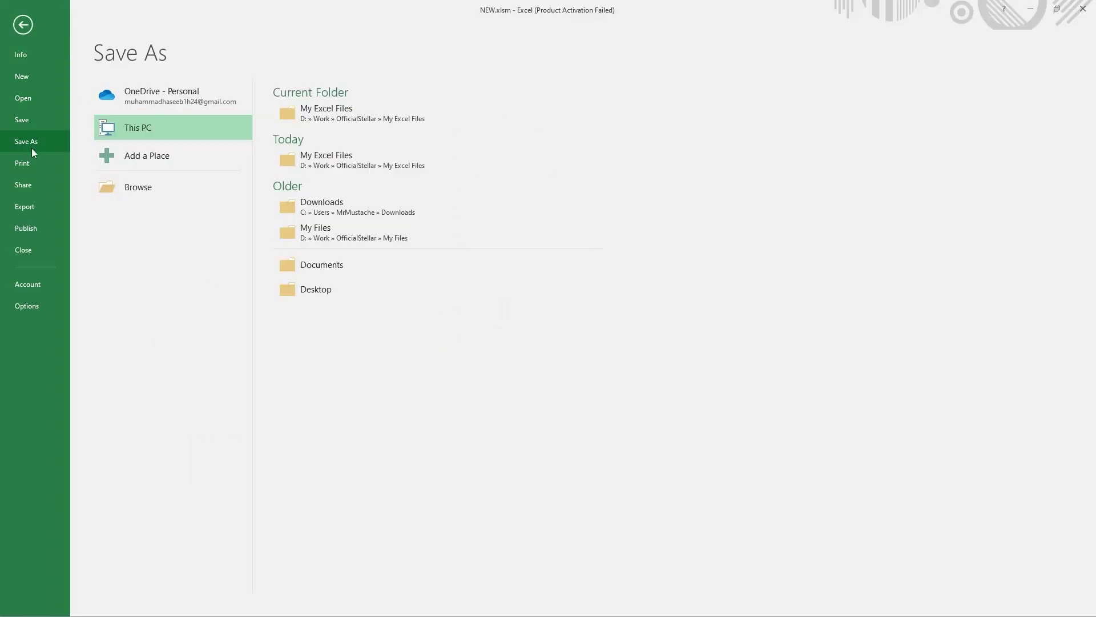
left_click(158, 193)
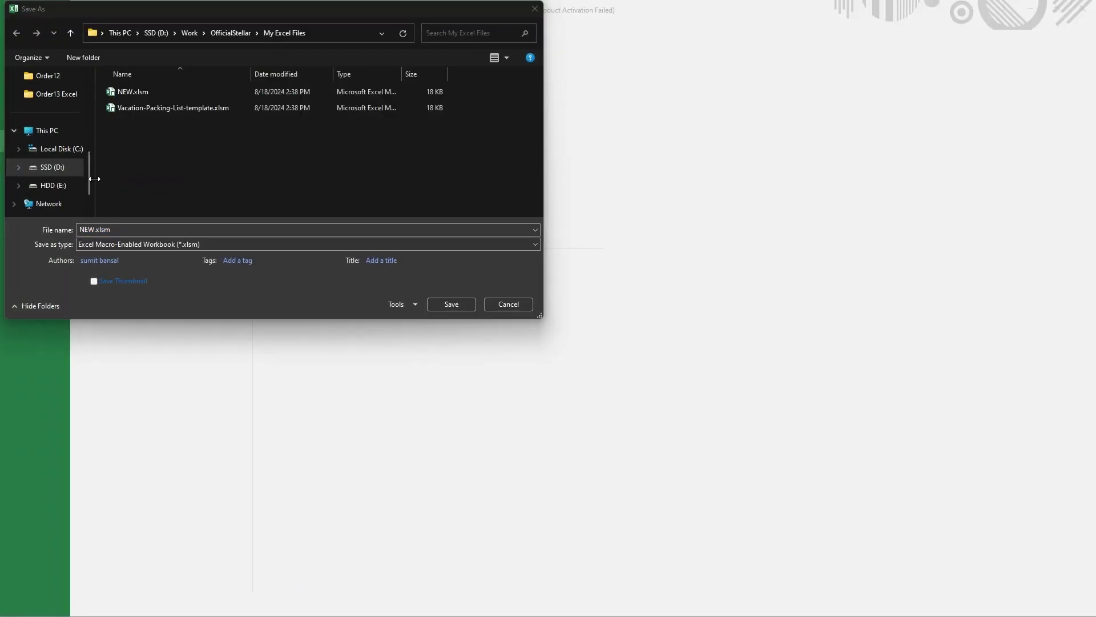
left_click(53, 185)
left_click(463, 308)
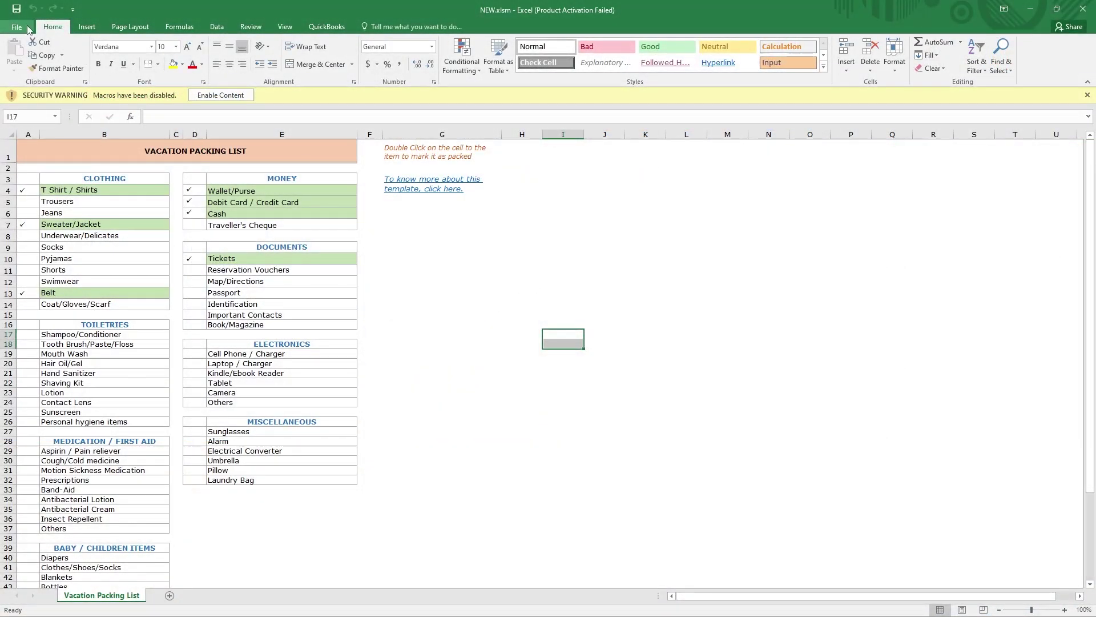
left_click(23, 26)
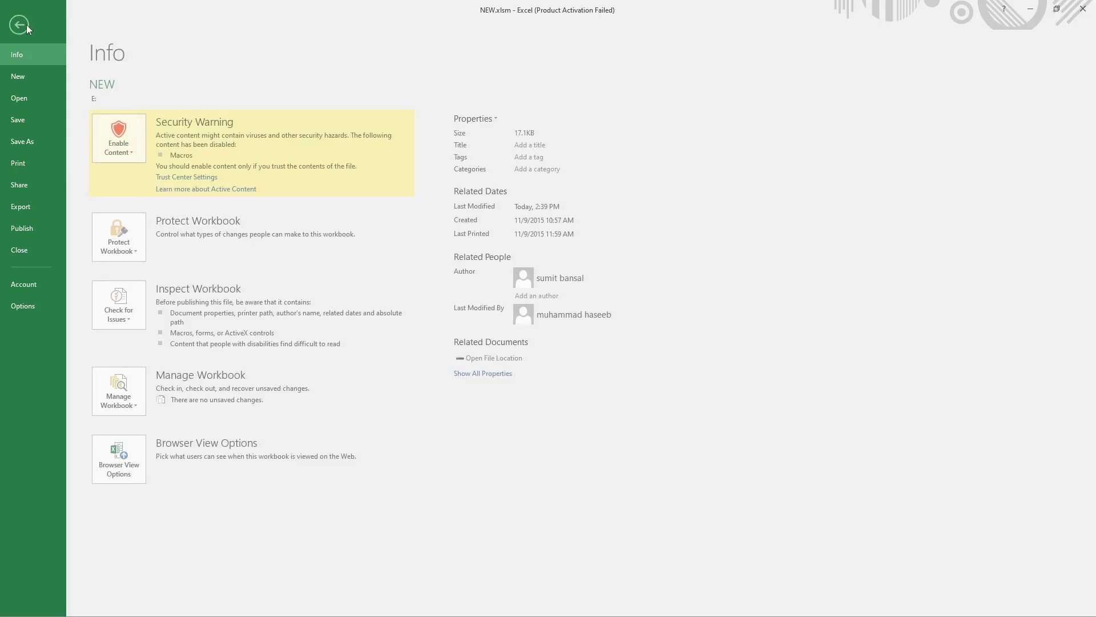
left_click(24, 306)
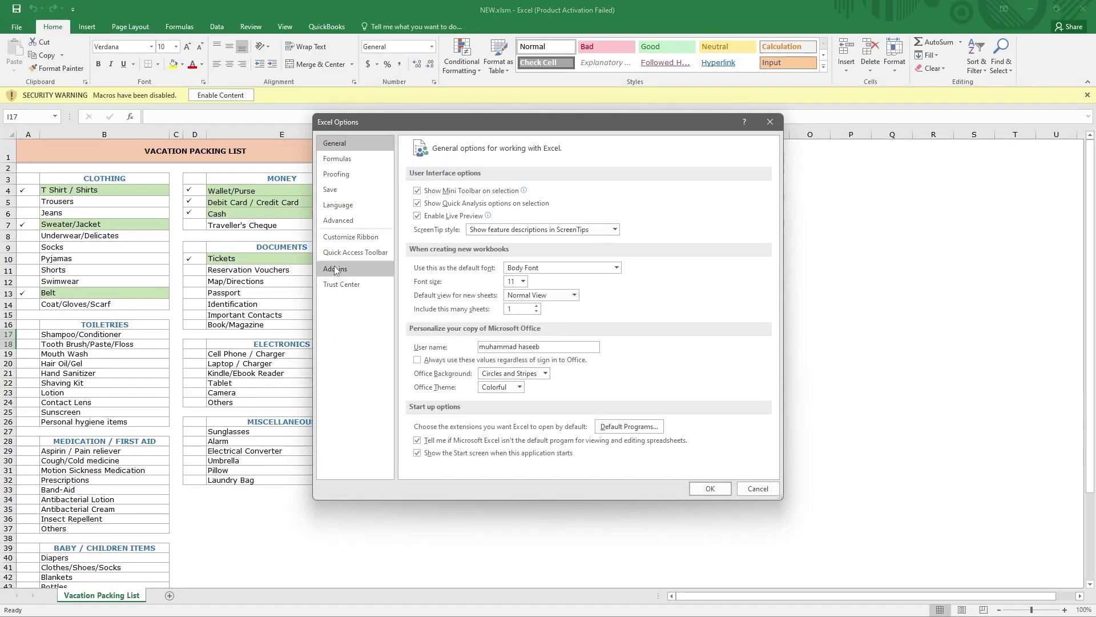
left_click(335, 269)
left_click(492, 465)
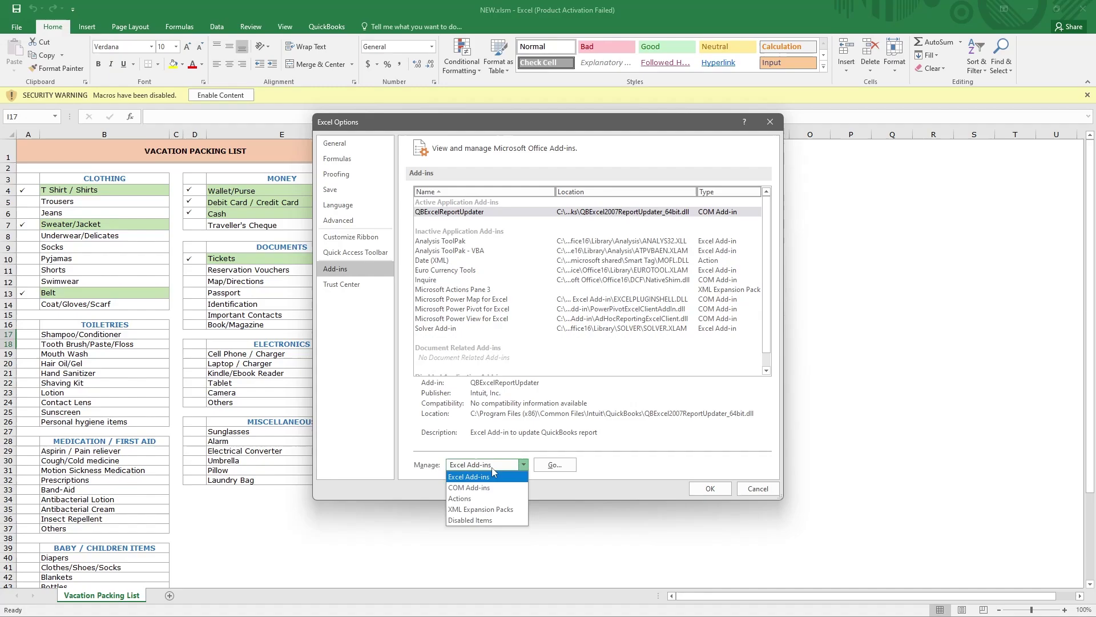
left_click(492, 476)
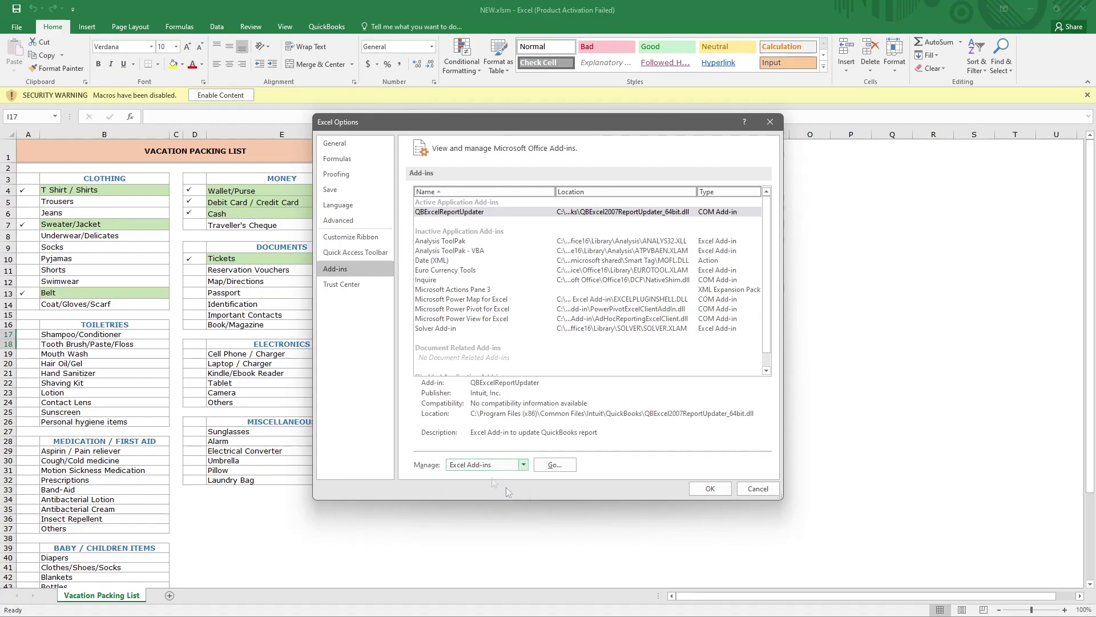
left_click(554, 464)
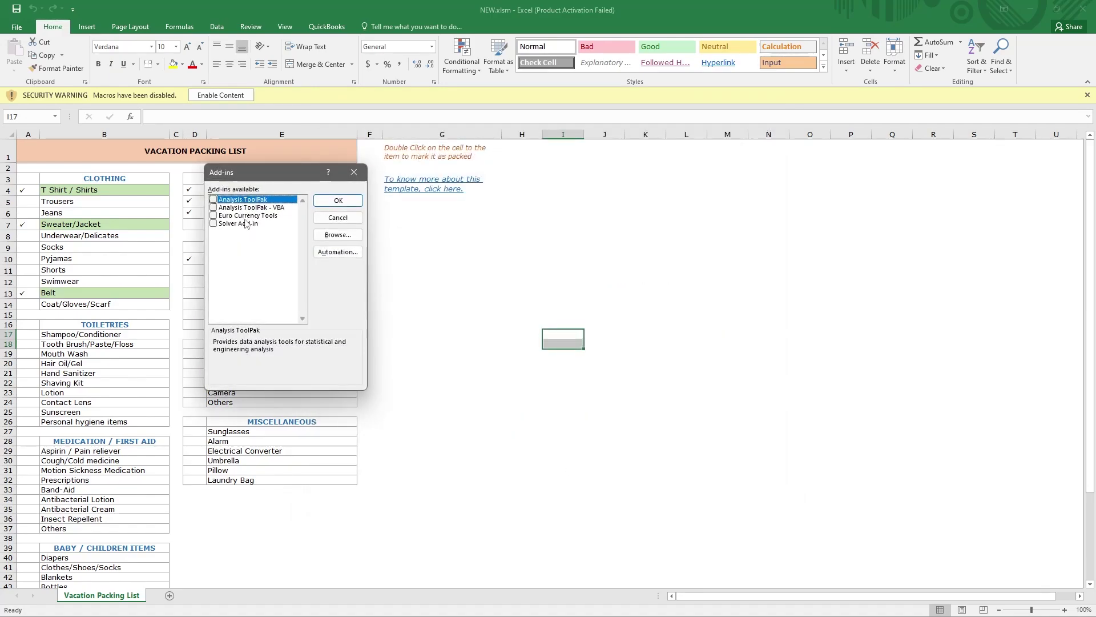
left_click(337, 203)
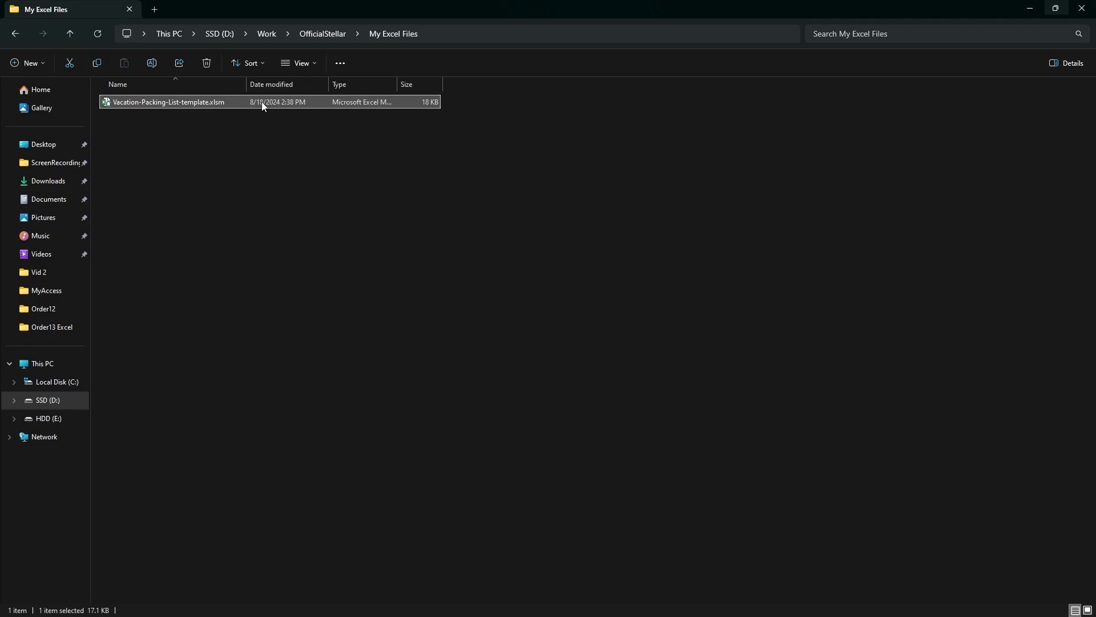
- Add the Everyone group to Vacation-Packing-List-template.xlsm's security permissions
right_click(261, 102)
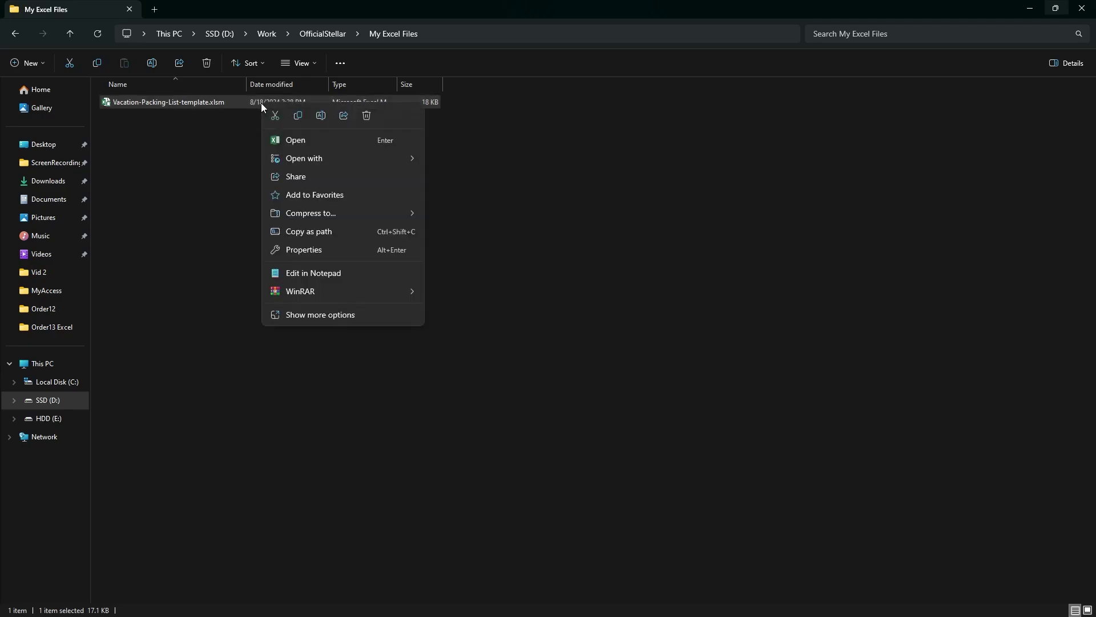
left_click(299, 250)
left_click(313, 131)
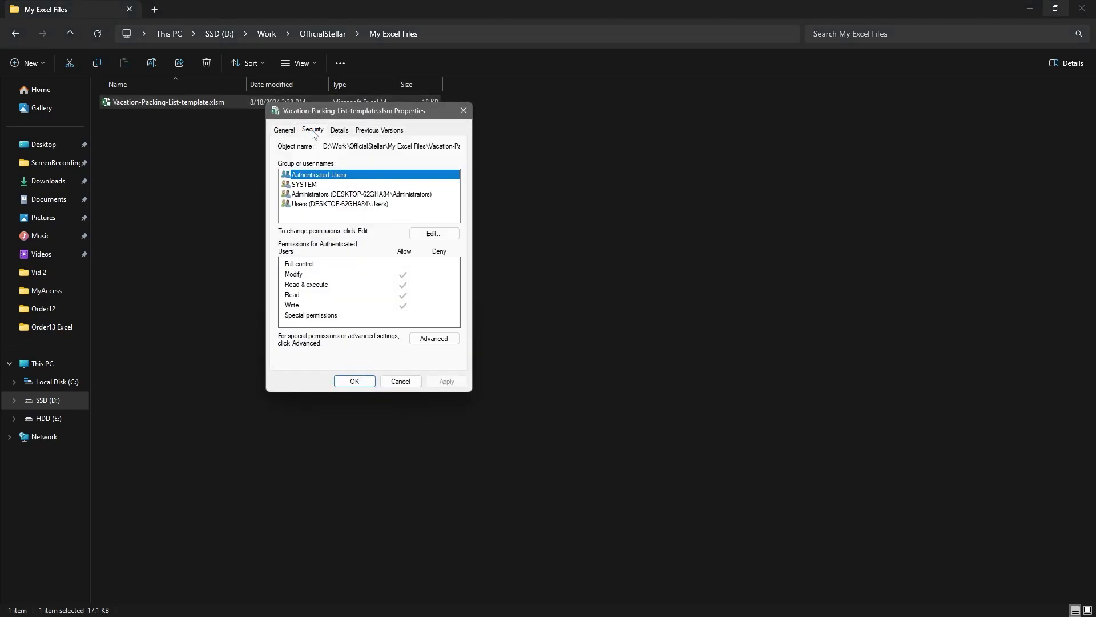
left_click(440, 233)
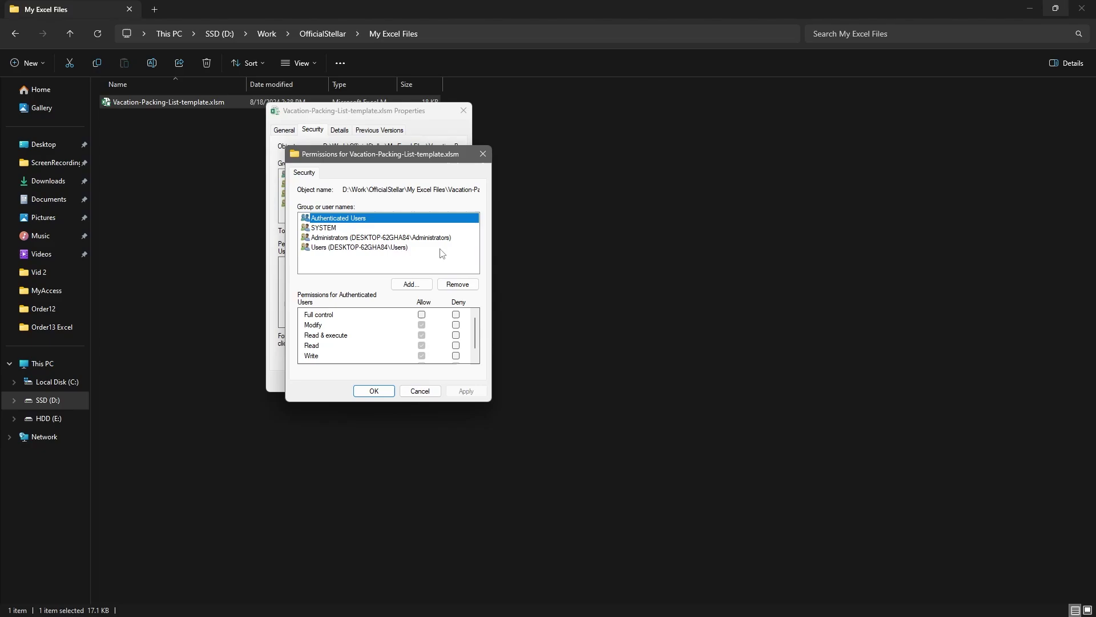
left_click(420, 286)
left_click(342, 292)
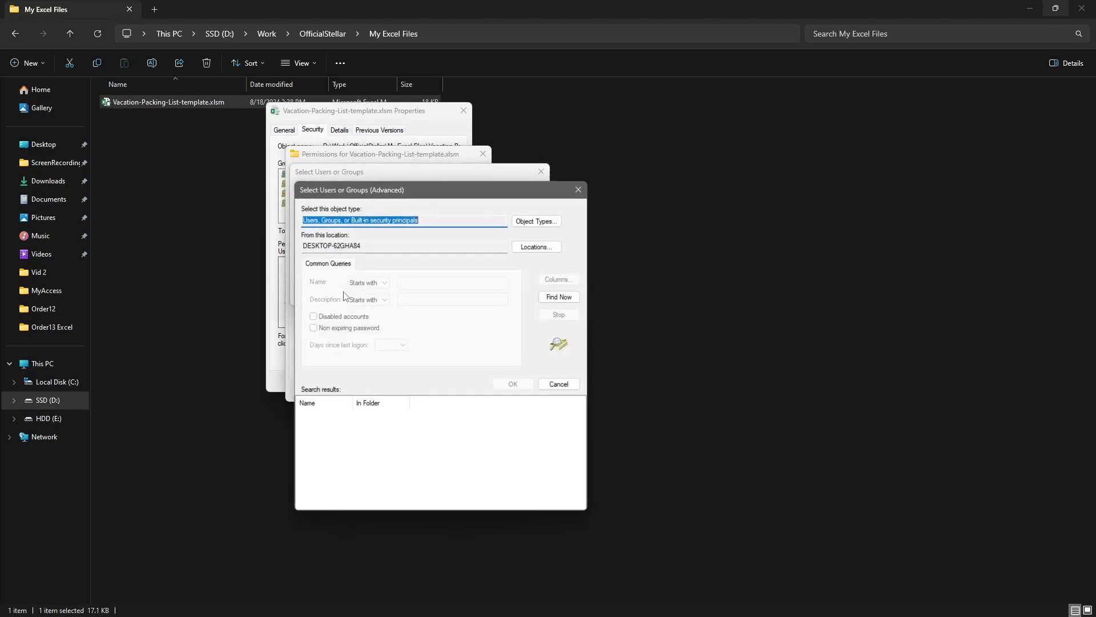
left_click(542, 299)
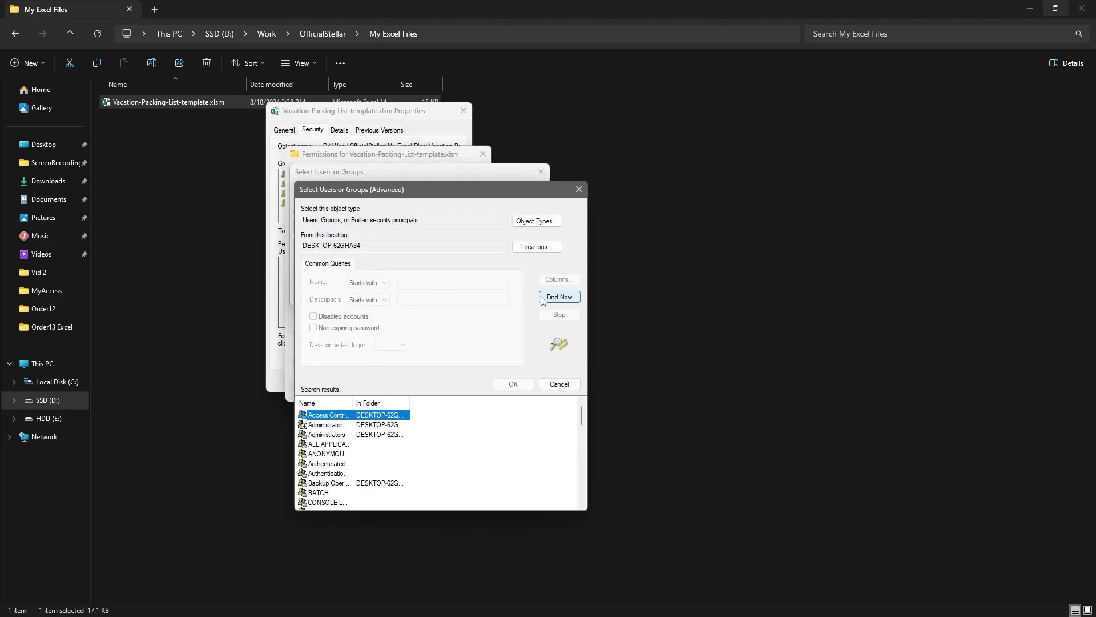
scroll(324, 451, "down", 5)
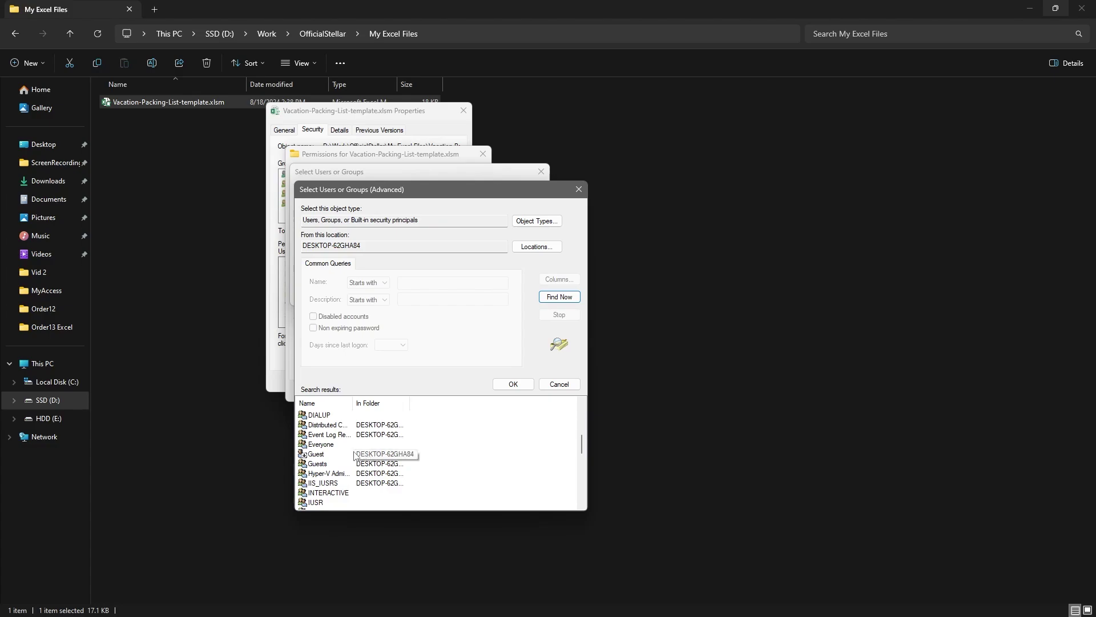
left_click(323, 446)
left_click(501, 381)
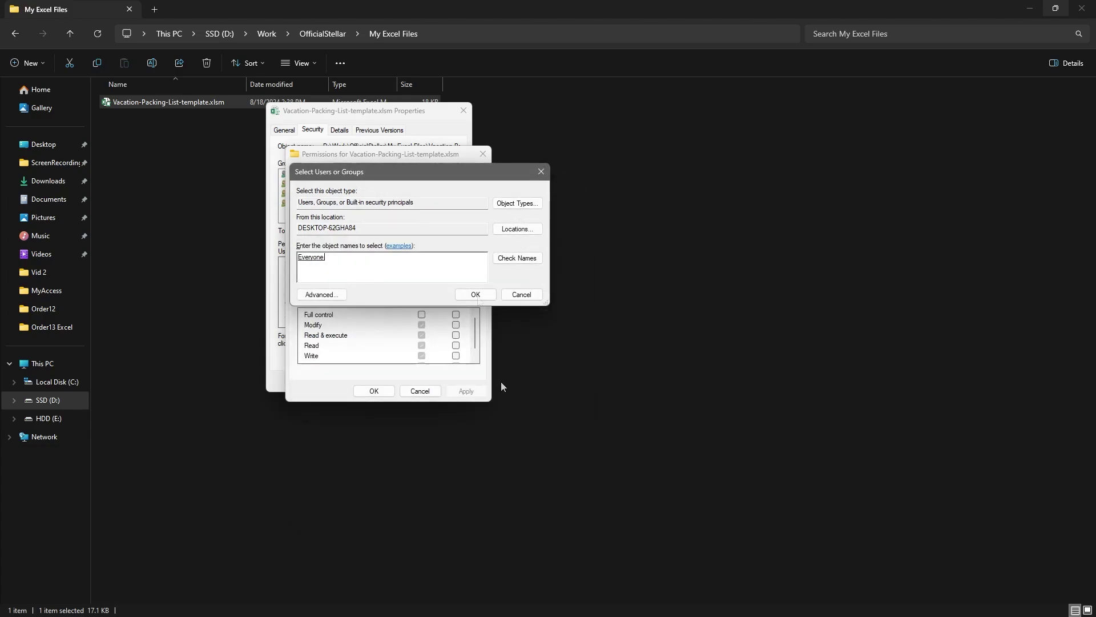
key("Return")
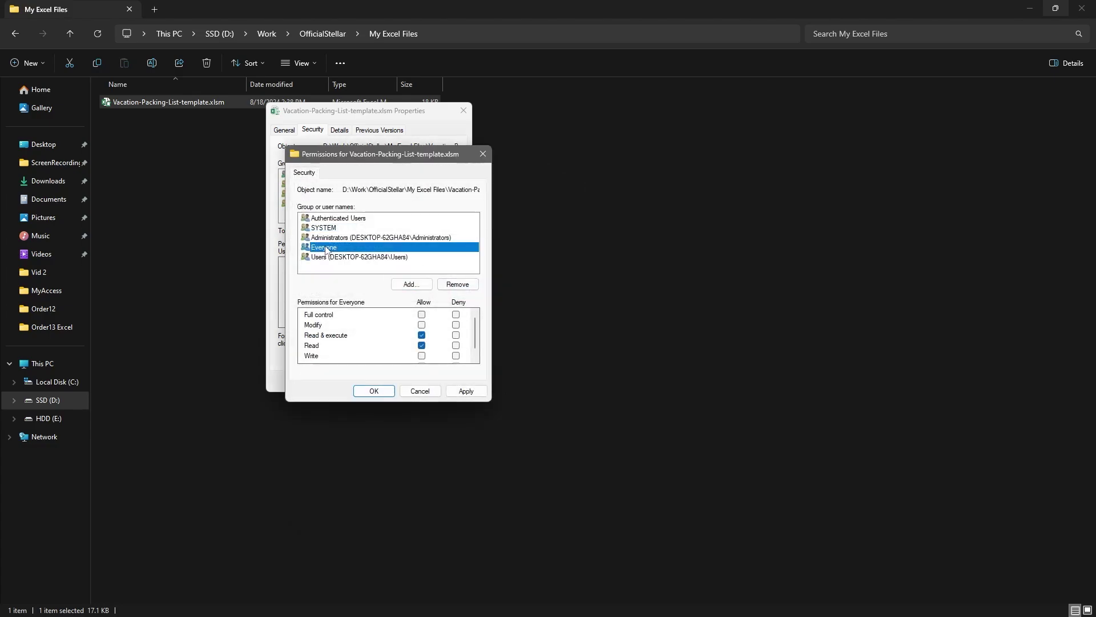
- Allow Everyone Full control, apply it, and close the properties window
left_click(421, 314)
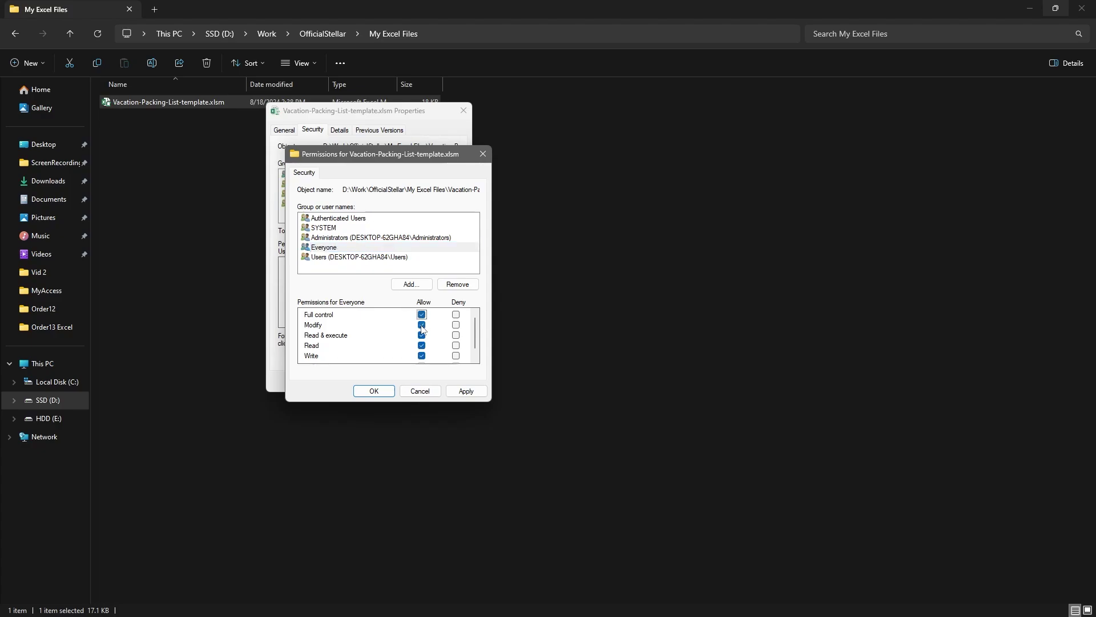
left_click(465, 391)
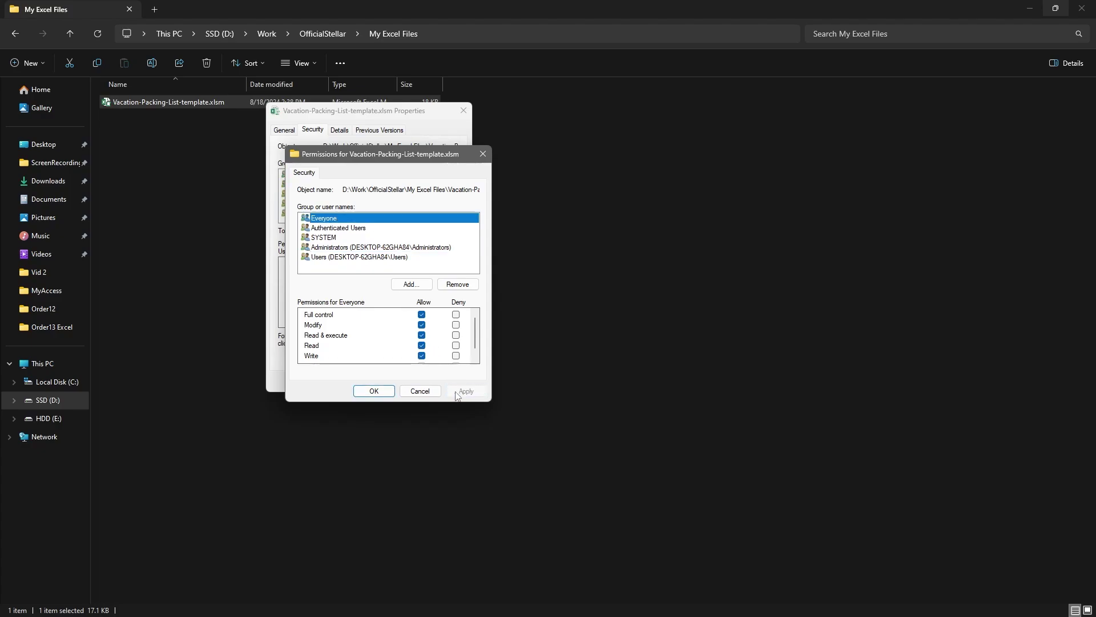
left_click(372, 391)
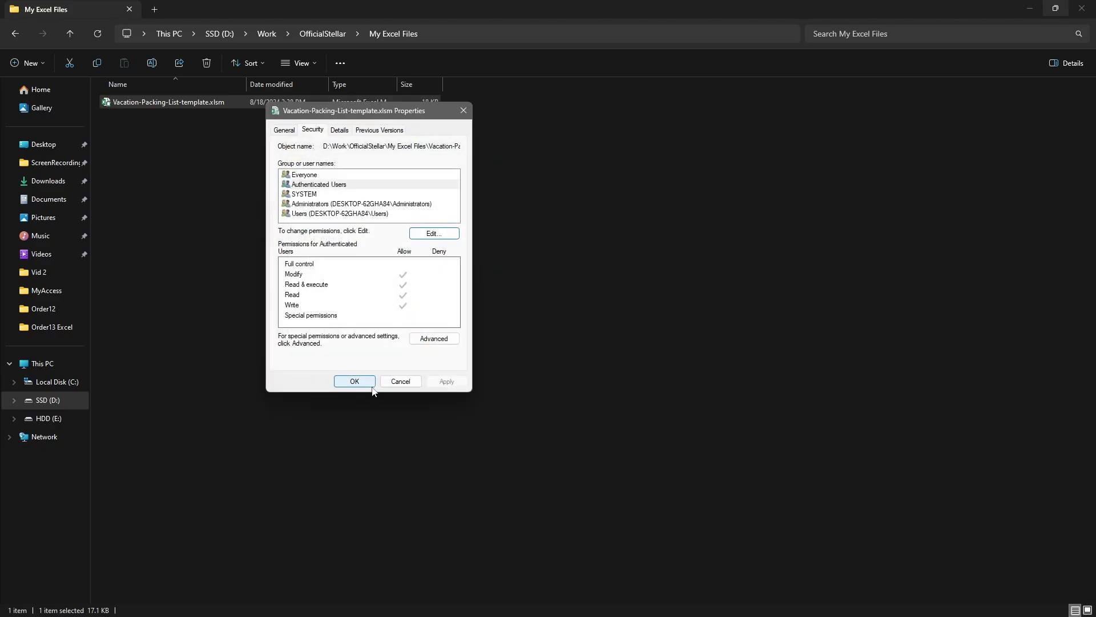
left_click(372, 386)
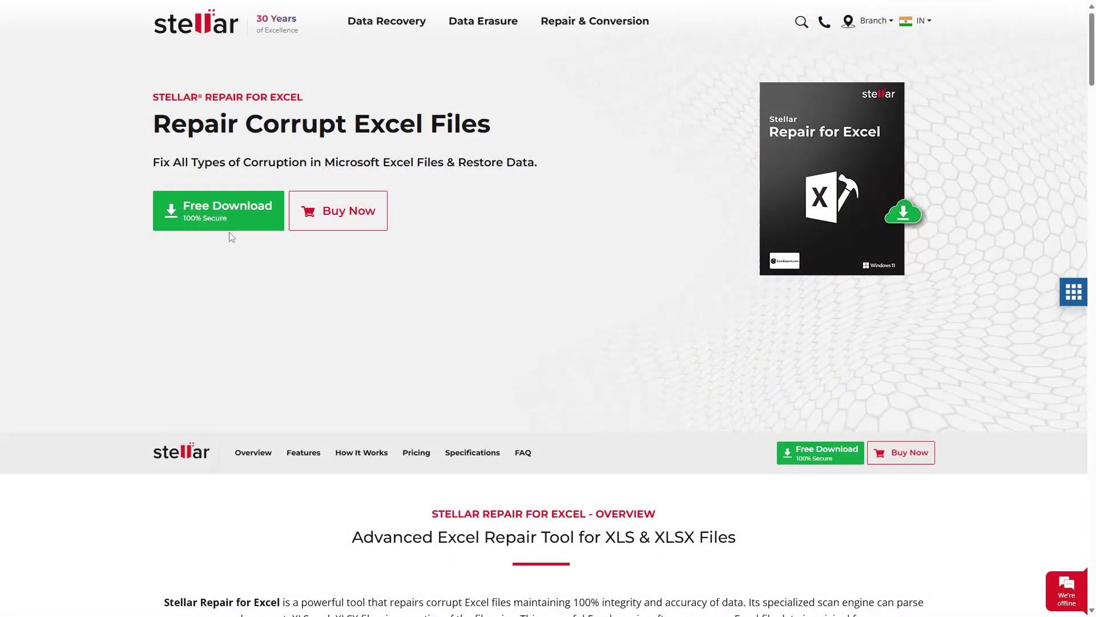
- Download the Stellar Repair for Excel installer and run its setup through to Install
left_click(229, 231)
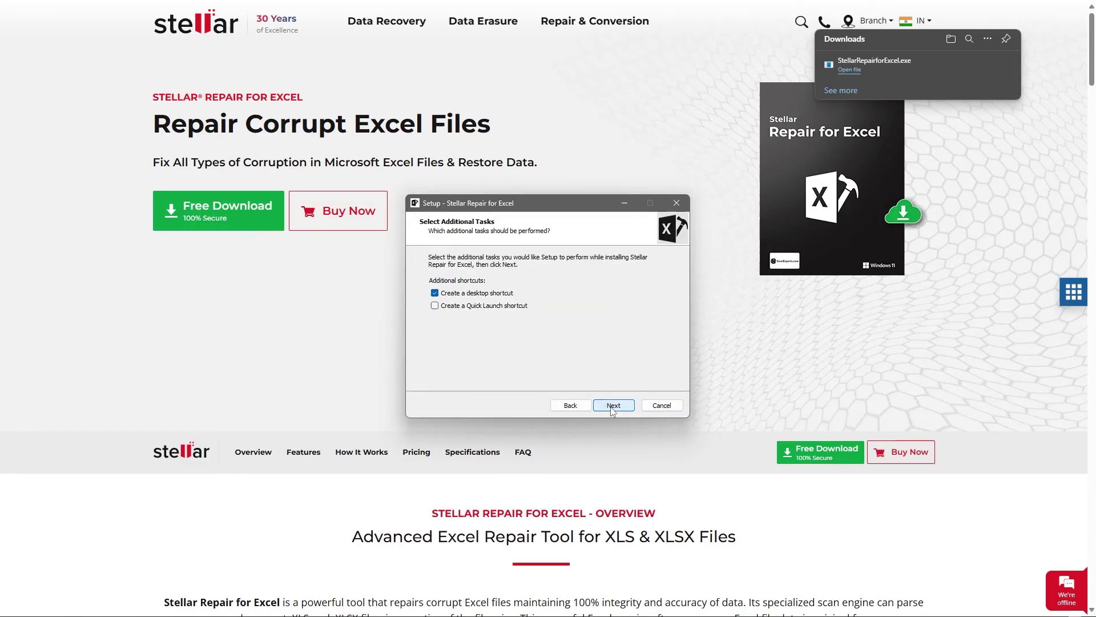
left_click(612, 406)
left_click(611, 406)
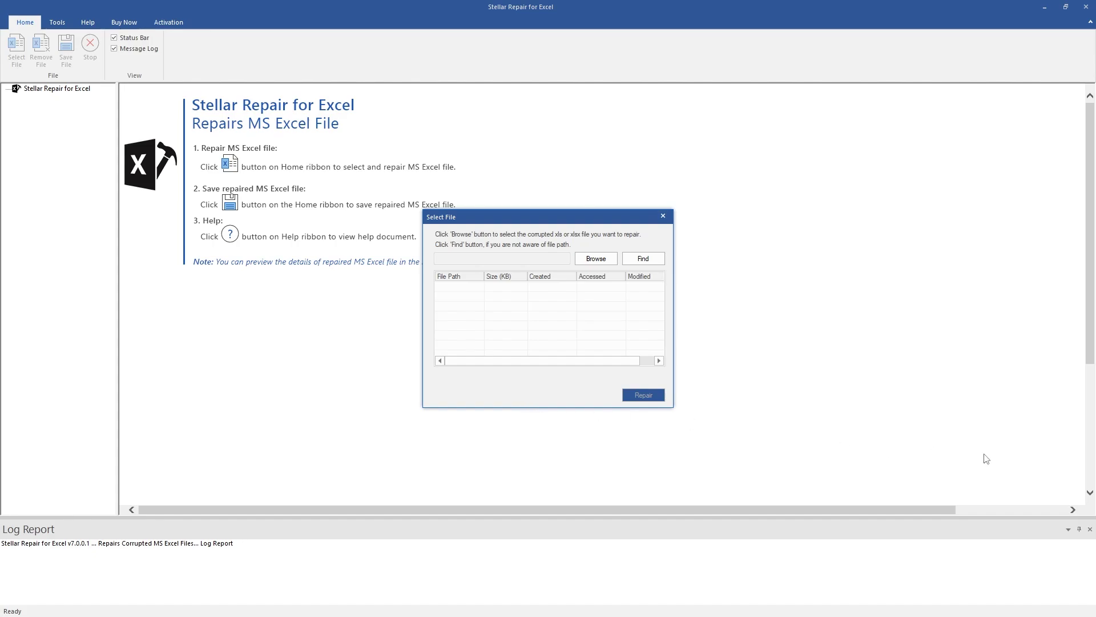
- Select Vacation-Packing-List-template.xlsm in Stellar Repair for Excel and repair it
left_click(595, 258)
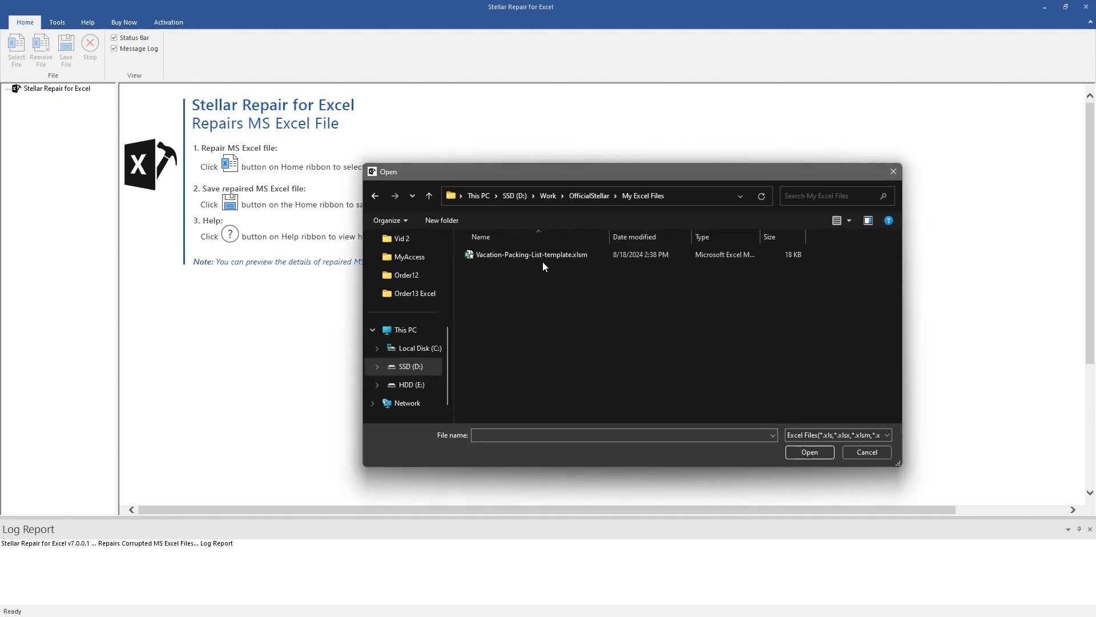
left_click(543, 260)
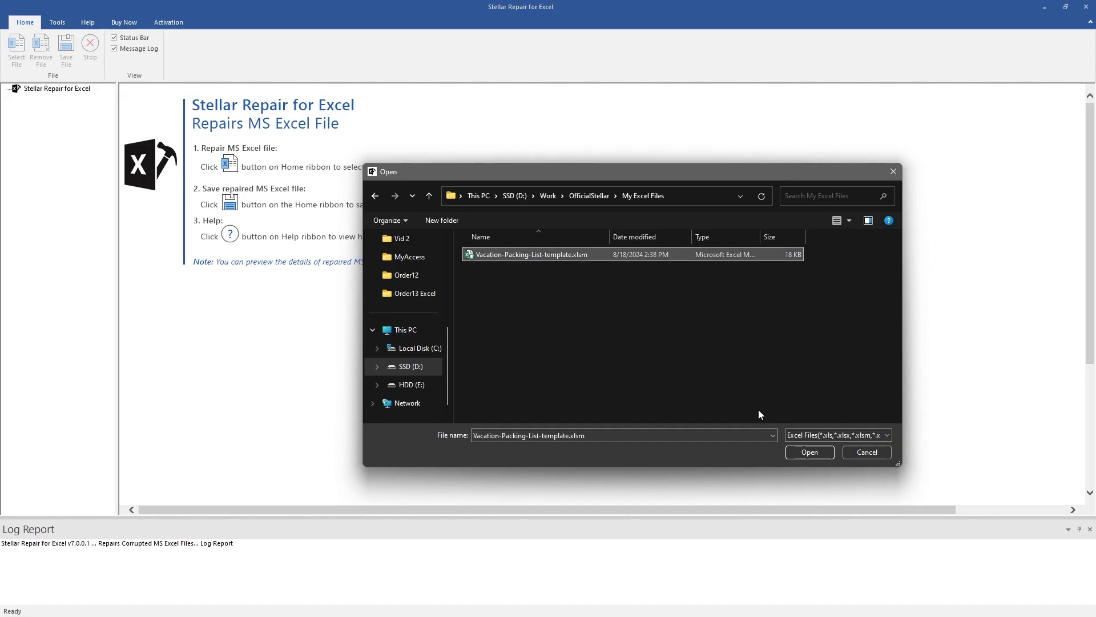
left_click(813, 452)
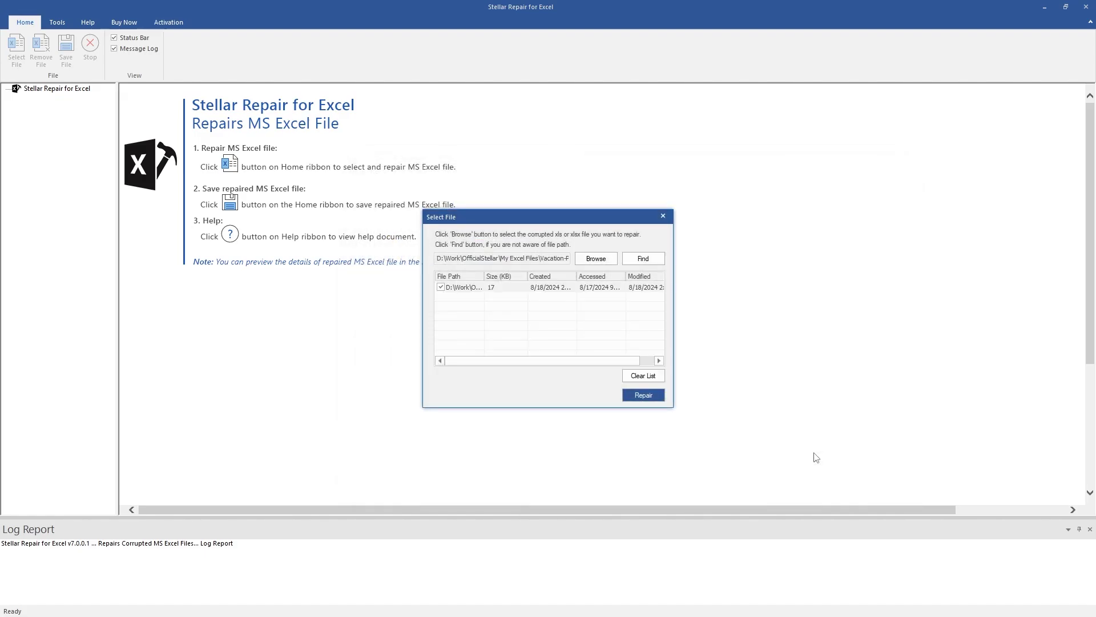
left_click(643, 395)
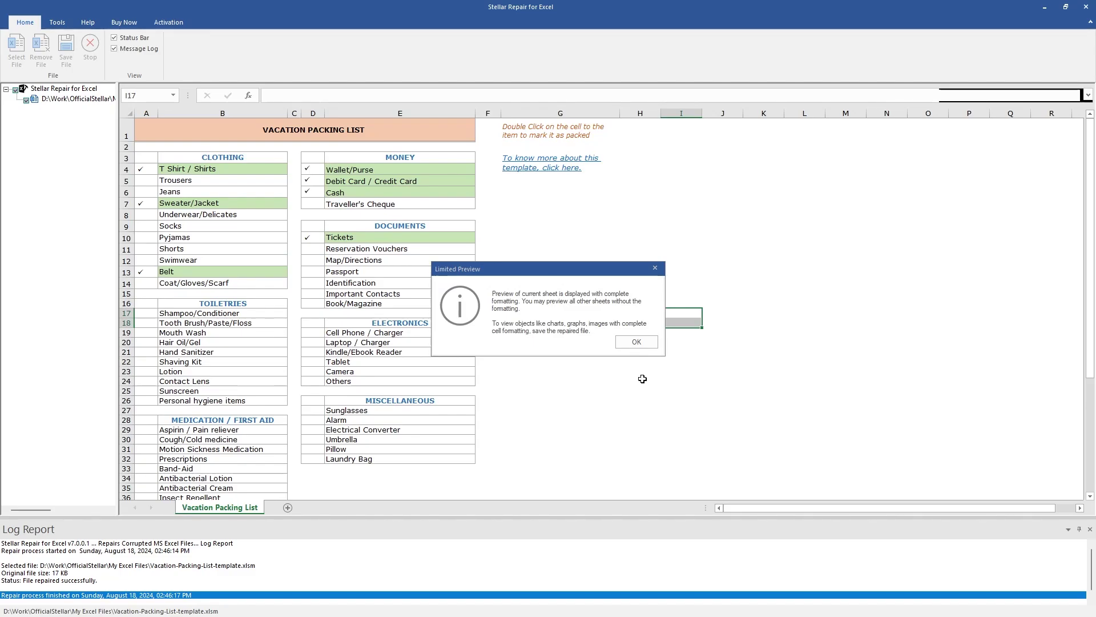
- Dismiss the limited-preview notice and save the repaired workbook to a new folder
left_click(634, 342)
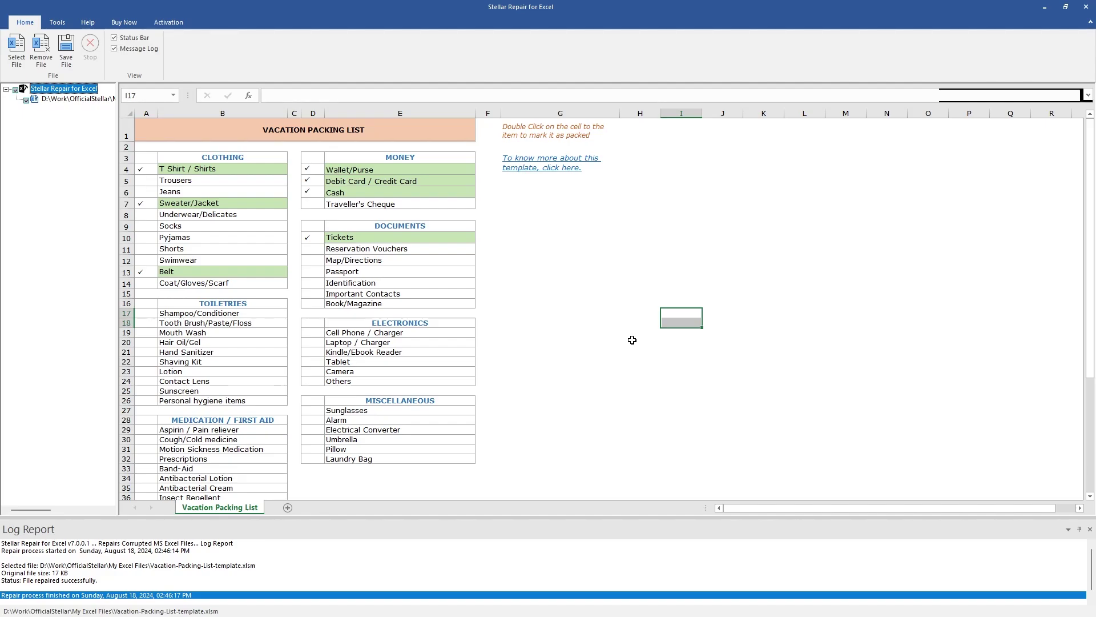
left_click(67, 50)
left_click(502, 309)
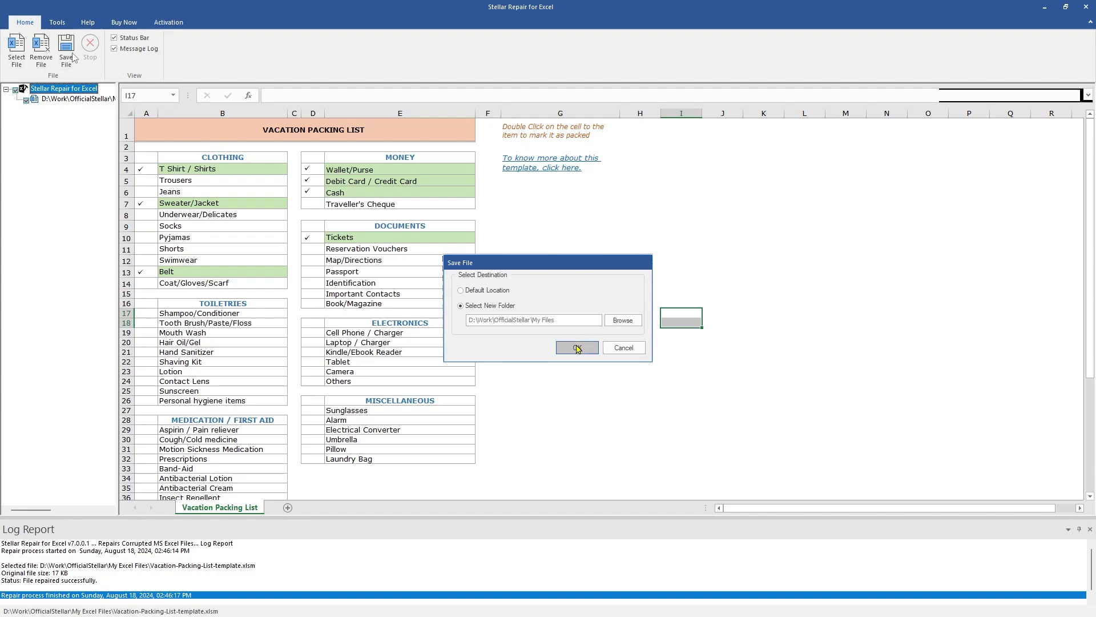
left_click(578, 347)
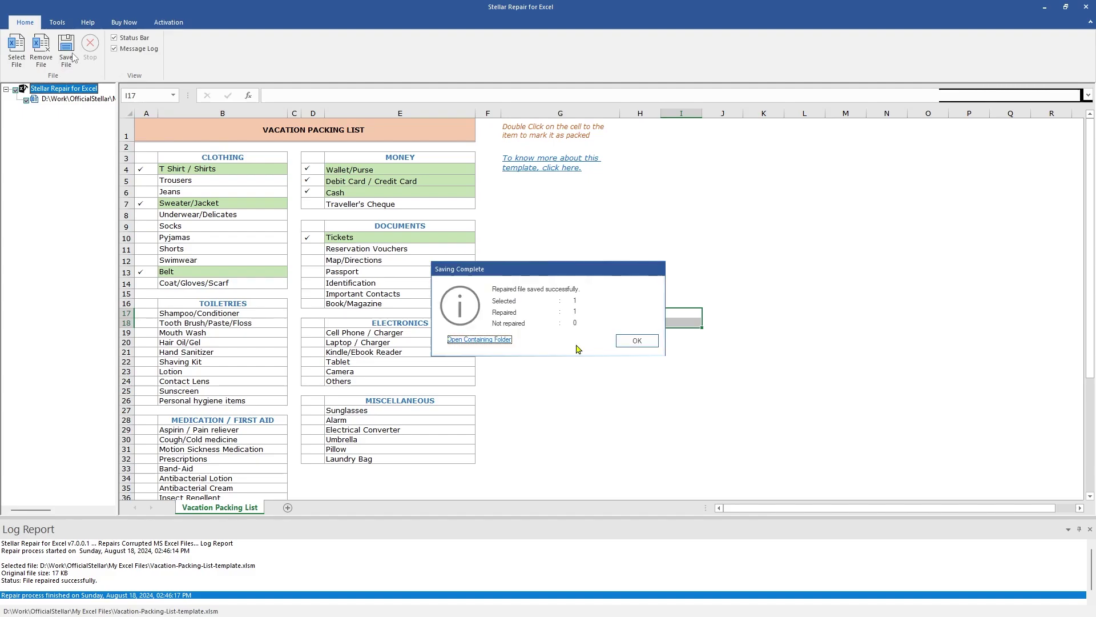